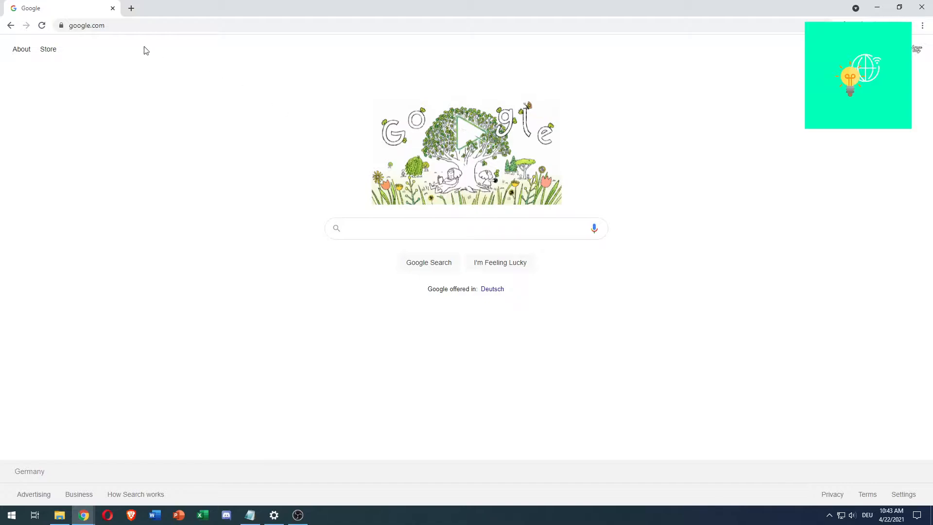
Step: Search Google for "obs" and open the official Open Broadcaster Software website from the results
click(352, 227)
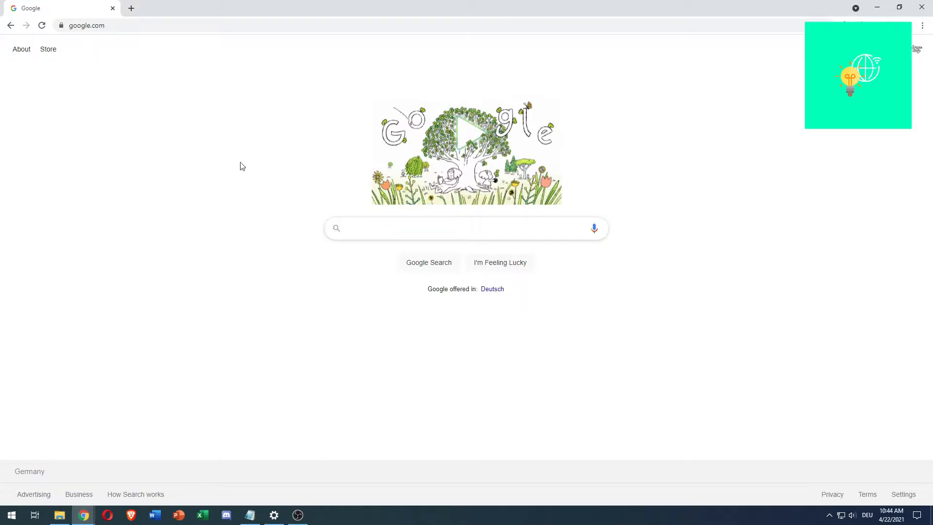
text(obs)
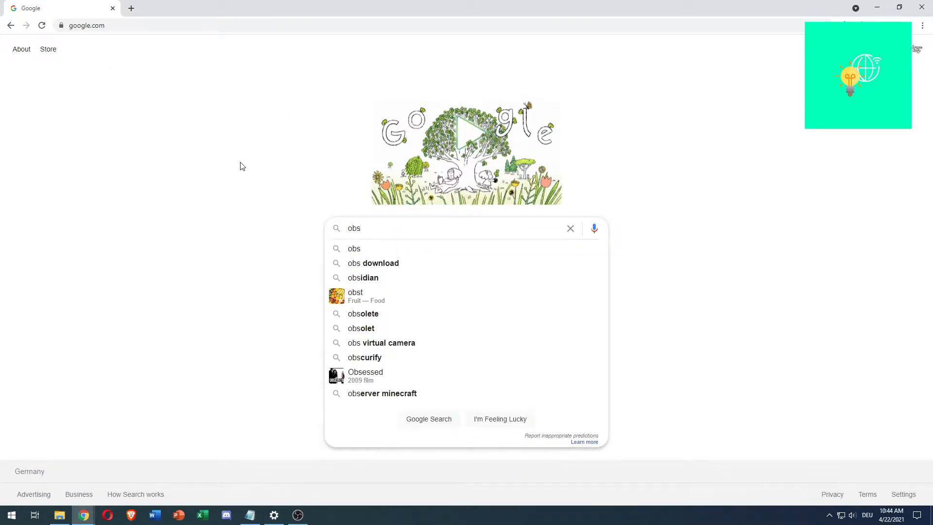
click(347, 248)
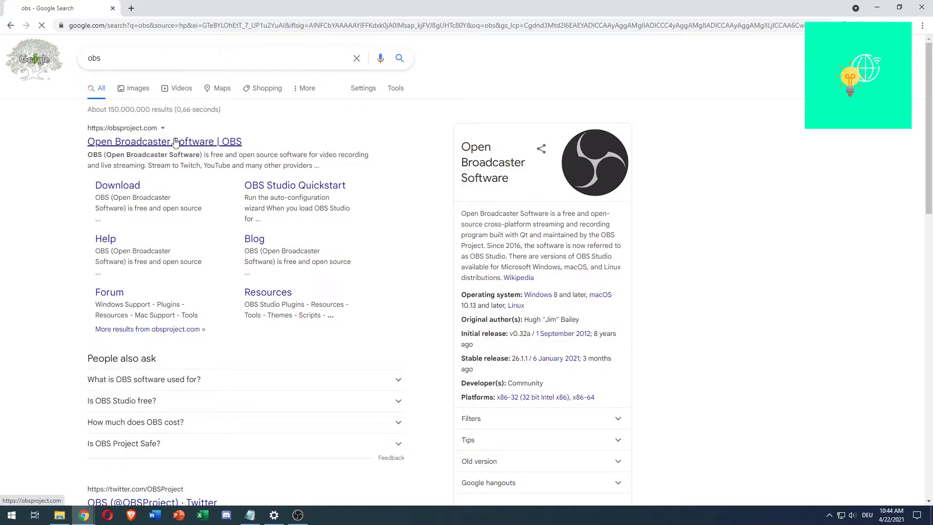
click(176, 141)
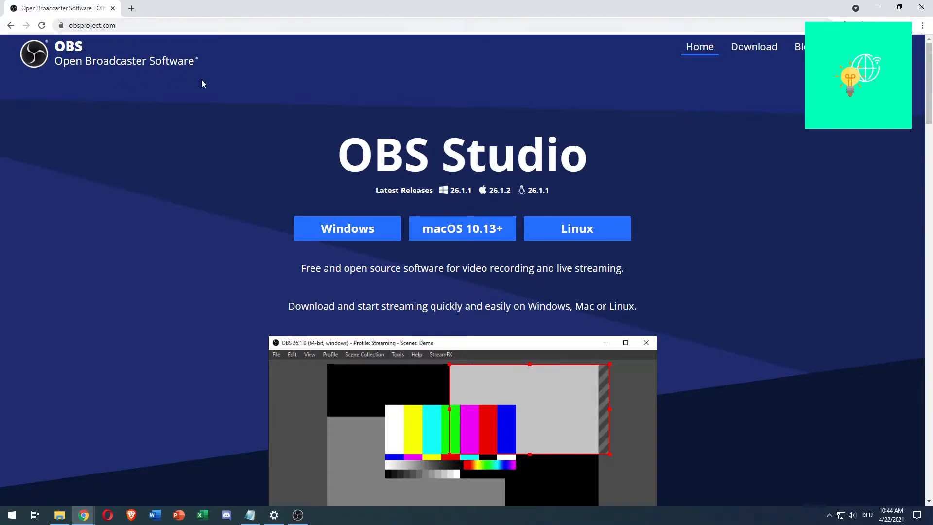
drag(351, 142, 538, 162)
click(537, 161)
scroll(261, 145, down, 4)
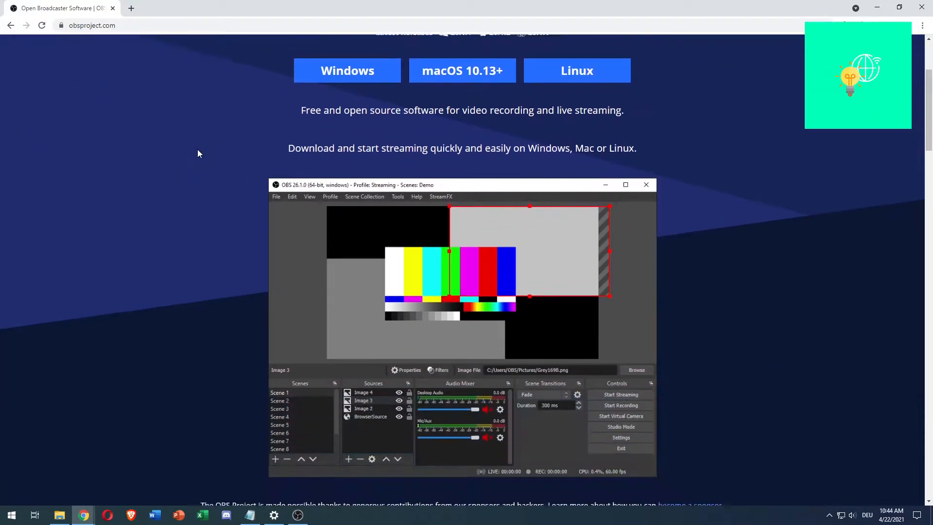
scroll(199, 215, up, 4)
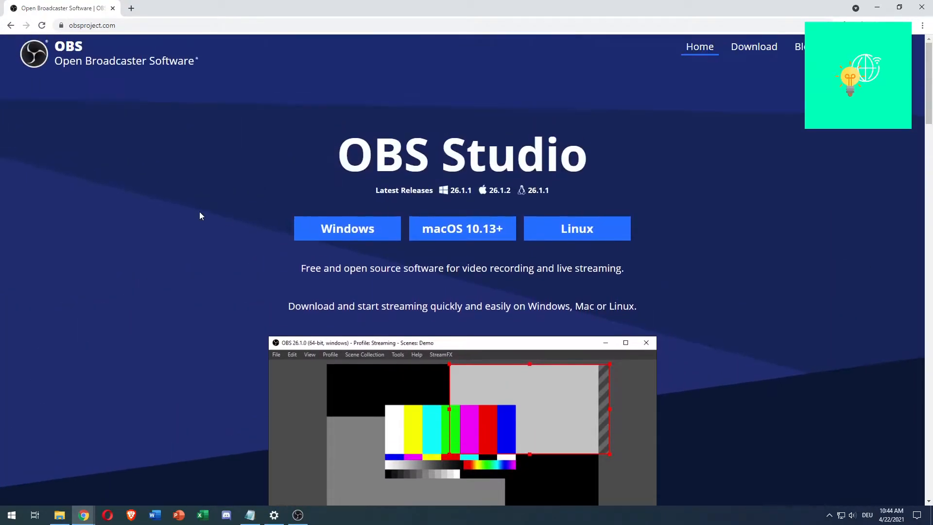
drag(343, 147, 595, 171)
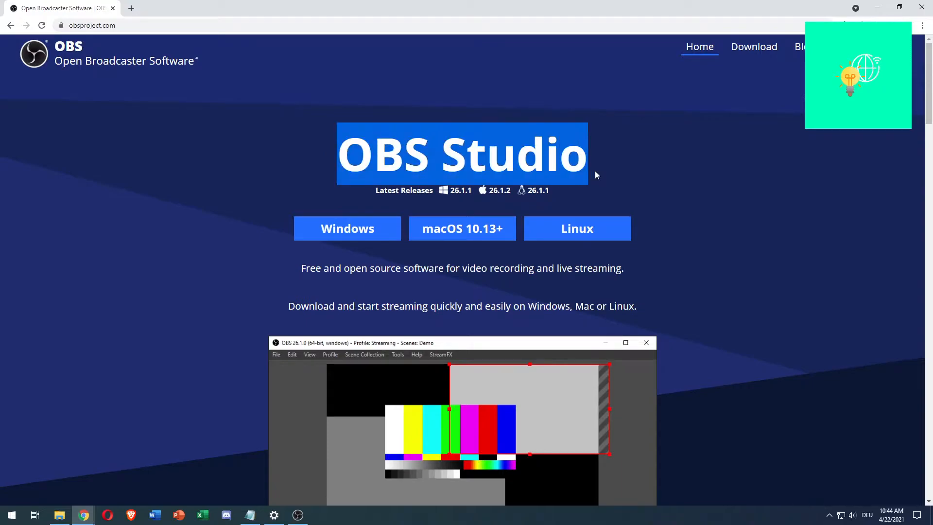
click(595, 171)
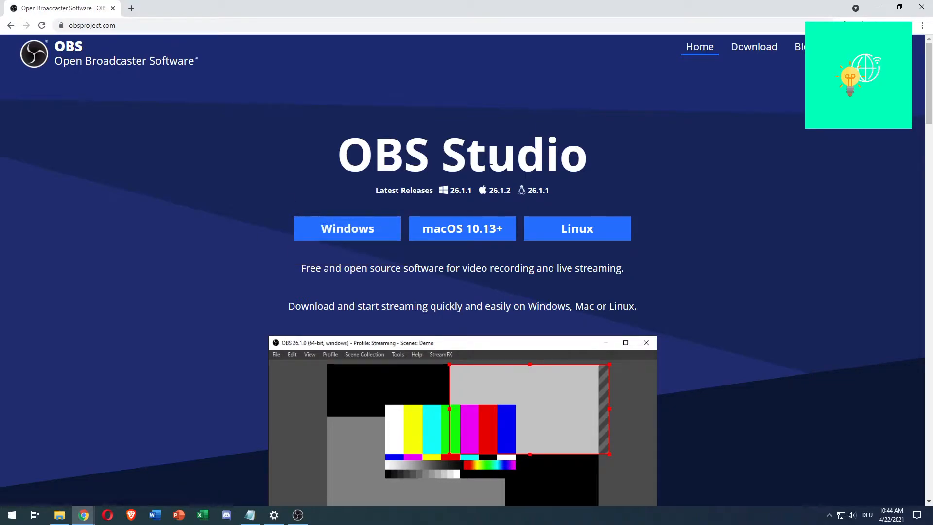
Step: Minimize the browser and bring the OBS window from the second monitor onto the middle of this desktop
click(873, 7)
drag(932, 82, 280, 81)
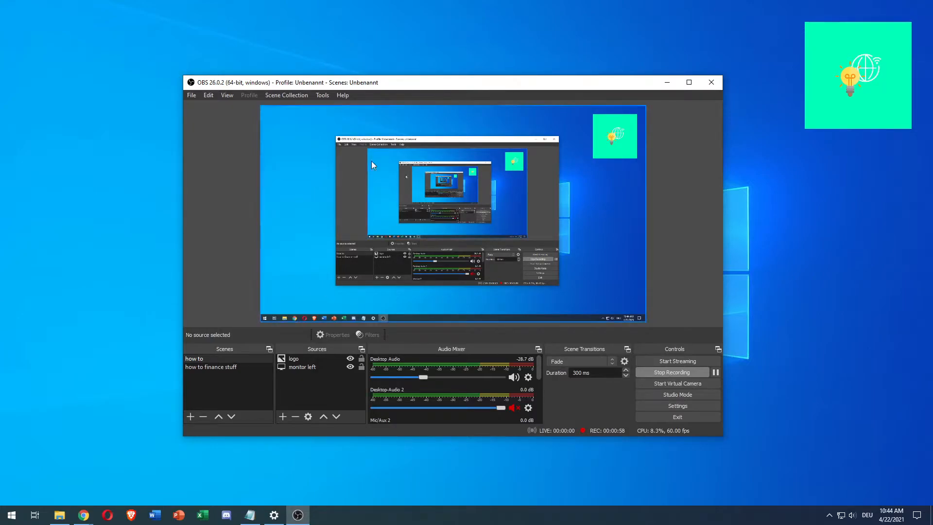
mouse_move(396, 88)
mouse_down()
mouse_move(405, 91)
mouse_move(387, 89)
mouse_up()
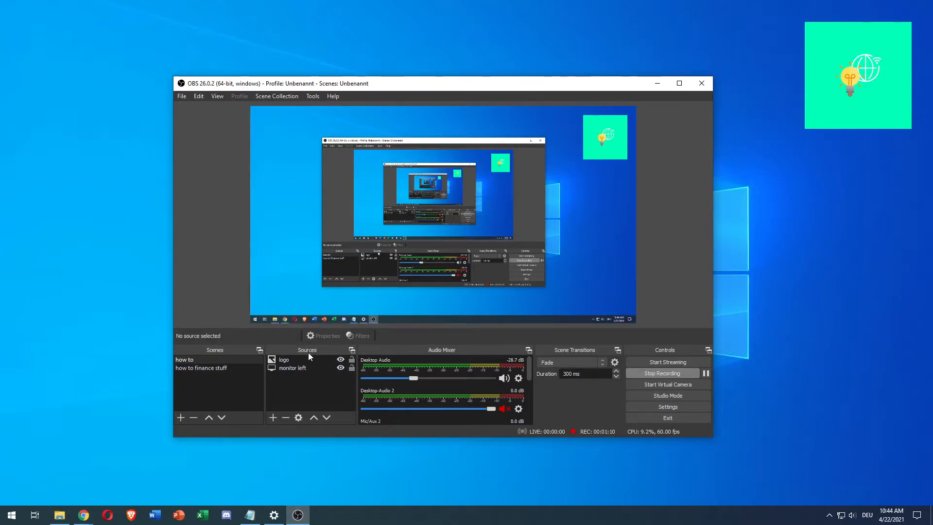
Step: Add a new Display Capture source named "how to global record screen" to the "how to" scene
click(272, 417)
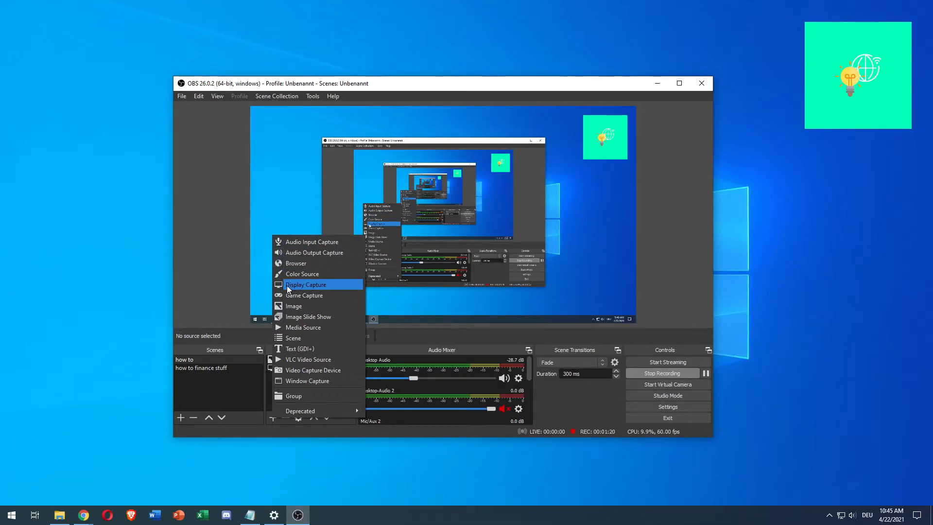
click(315, 284)
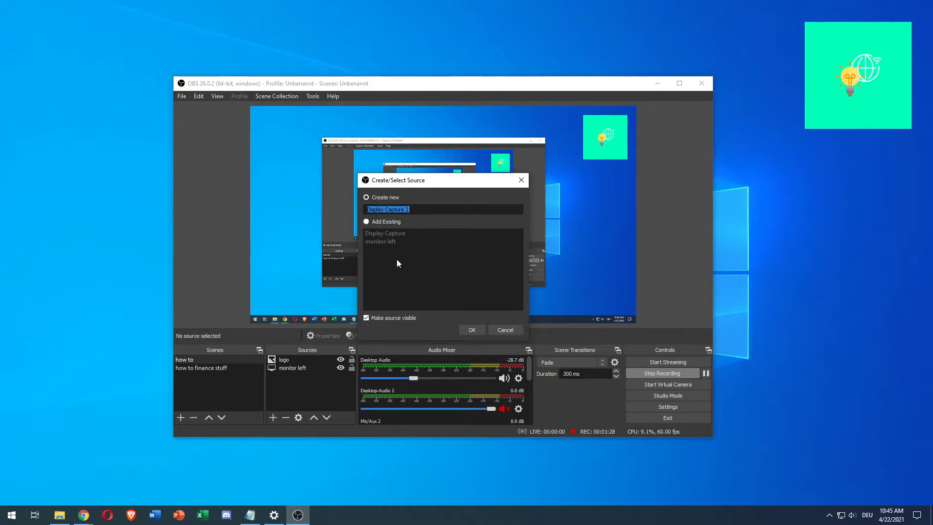
text(how to global)
key(ctrl+a)
key(Right)
text(record screen)
click(471, 331)
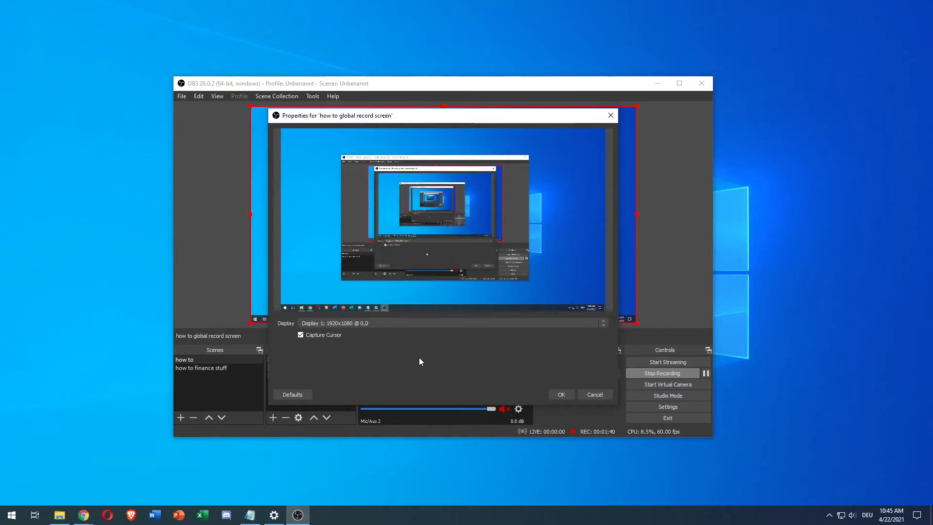
Step: Set the new source to capture Display 1: 1920x1080 @ 0,0 and accept its properties
click(545, 325)
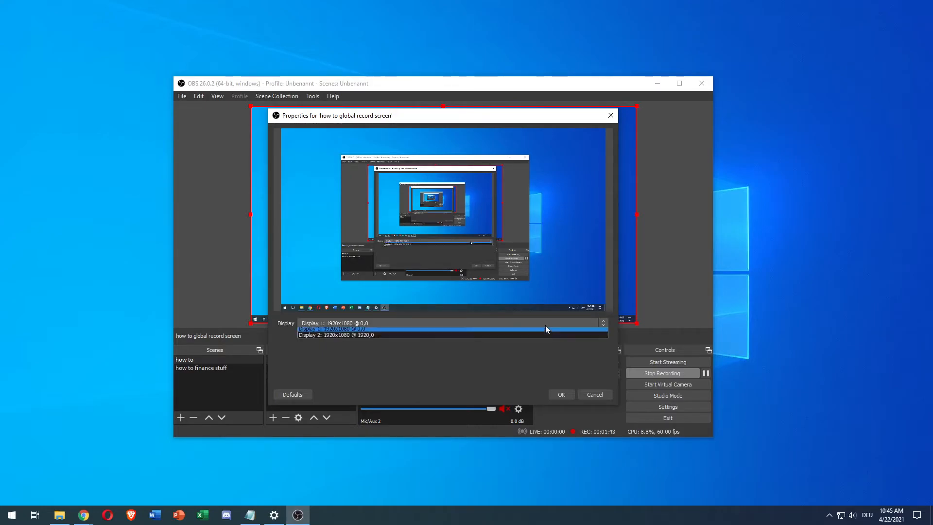
click(366, 331)
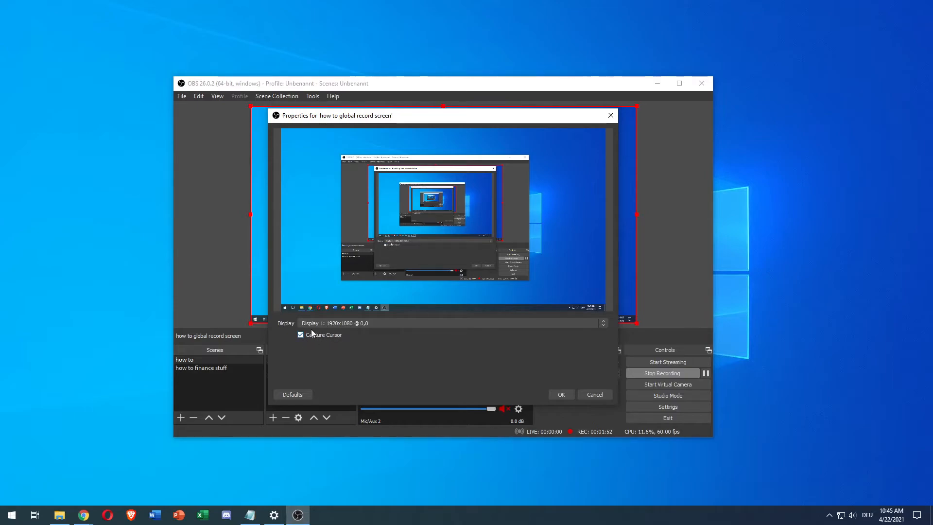
click(555, 394)
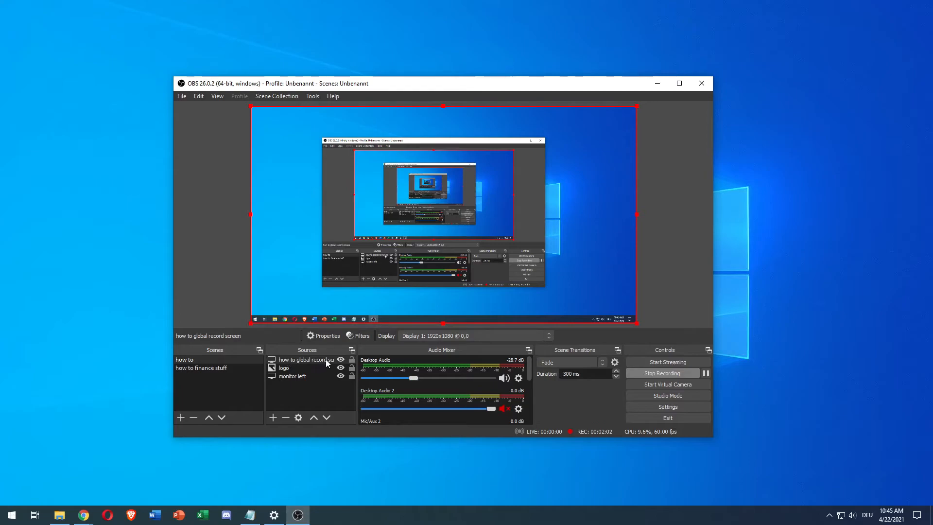
Step: Select the monitor left and logo sources in turn to inspect what each covers in the preview
click(302, 391)
click(298, 377)
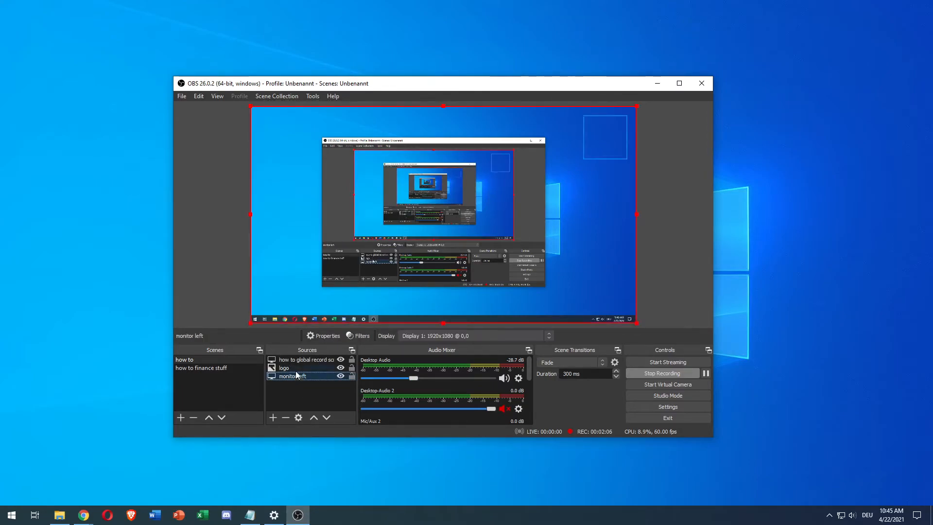
click(294, 368)
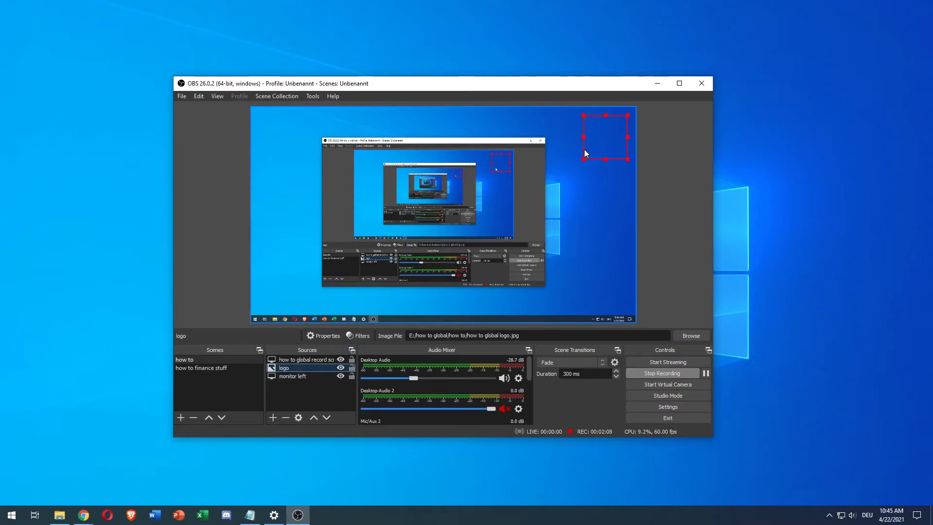
click(292, 383)
click(291, 378)
click(296, 392)
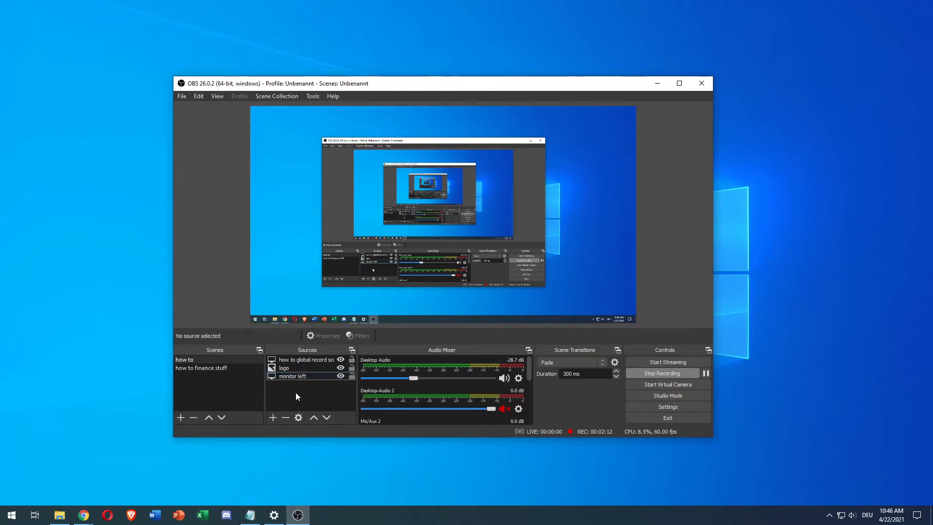
click(291, 377)
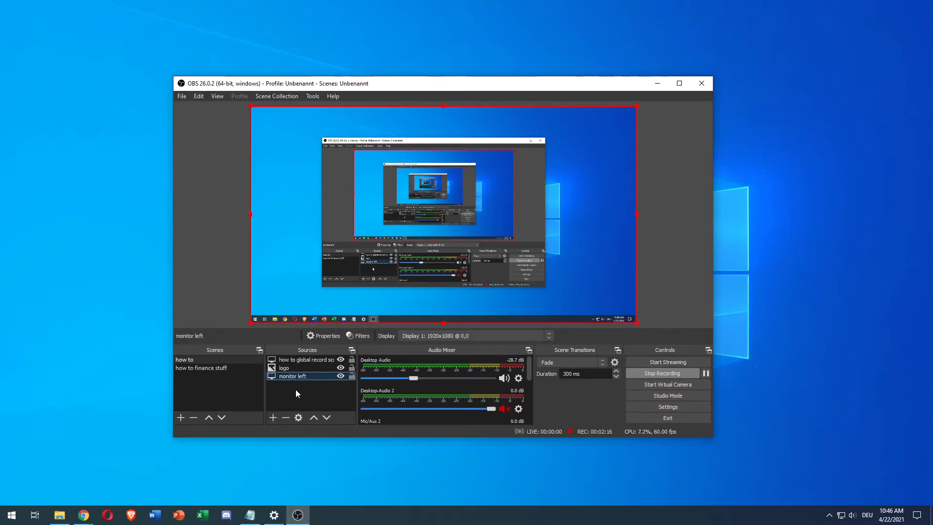
Step: Open the OBS settings and examine the Video resolution and frame rate options and the Stream service options
click(638, 407)
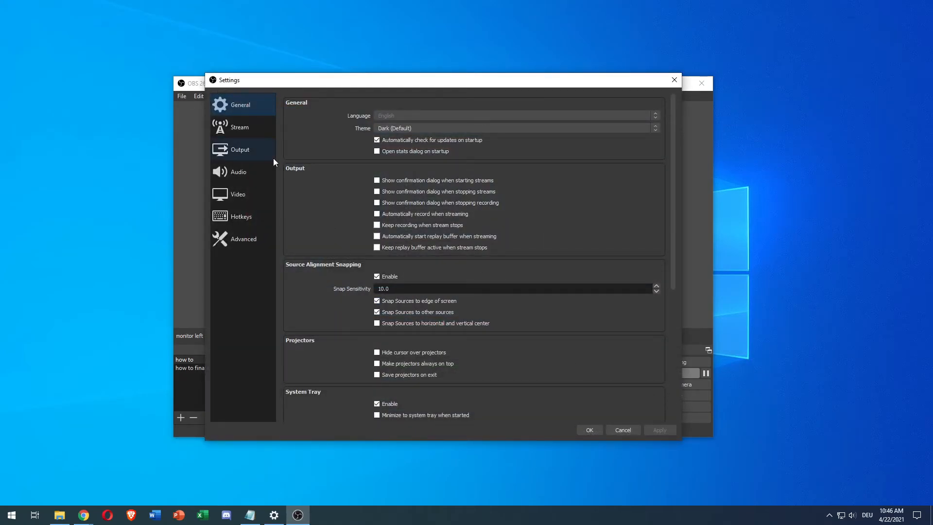
click(240, 194)
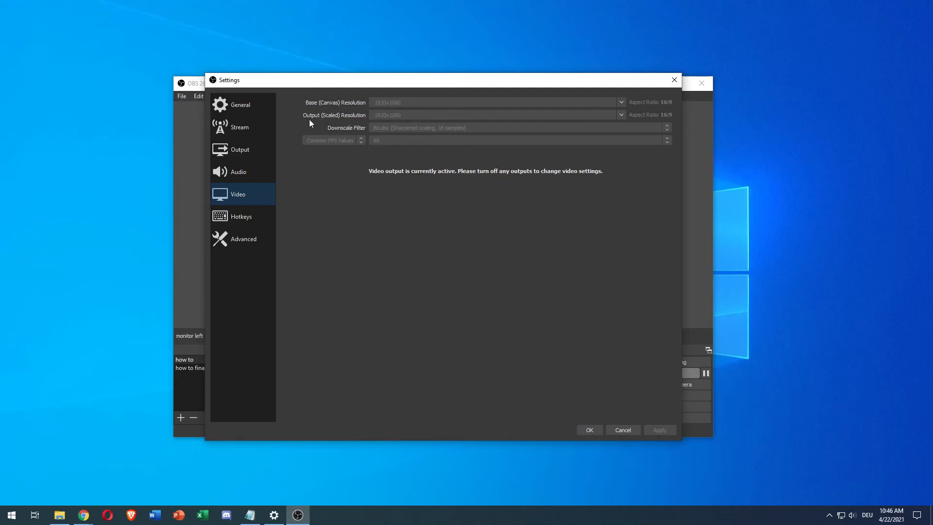
click(235, 180)
click(242, 134)
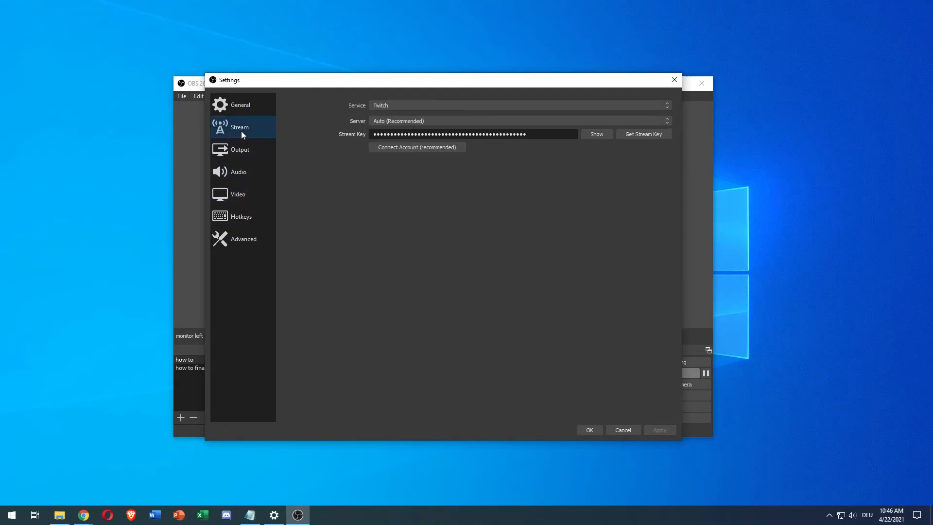
Step: Examine the Output settings for streaming and recording, including the recording path, format and encoder, and close the settings
click(241, 151)
click(377, 159)
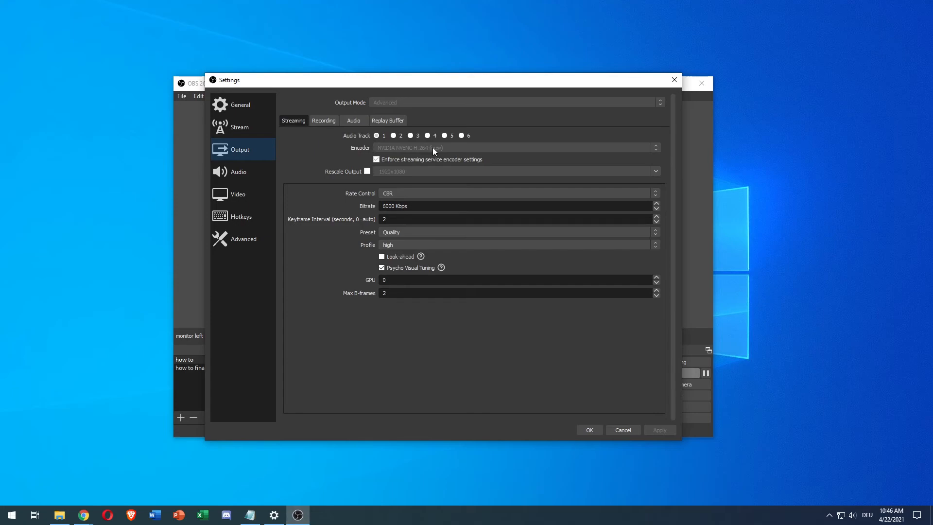
click(324, 121)
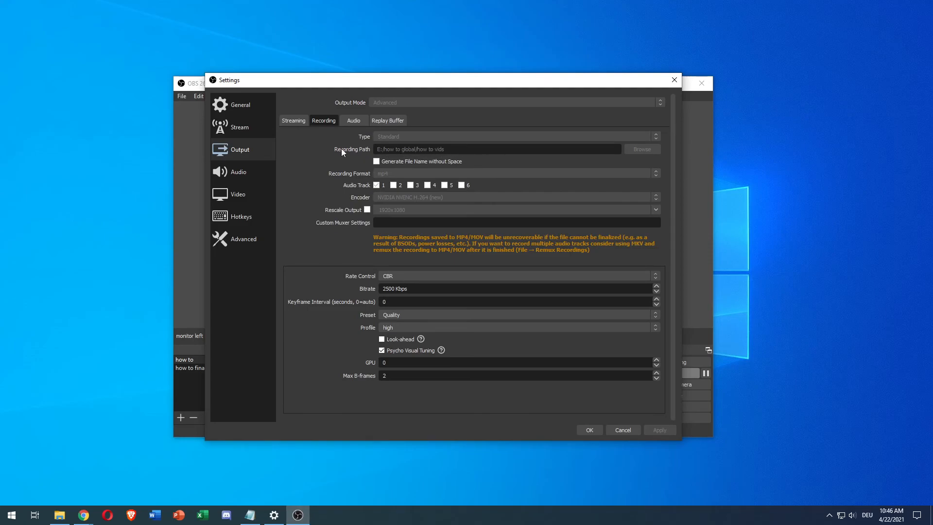
scroll(311, 187, down, 1)
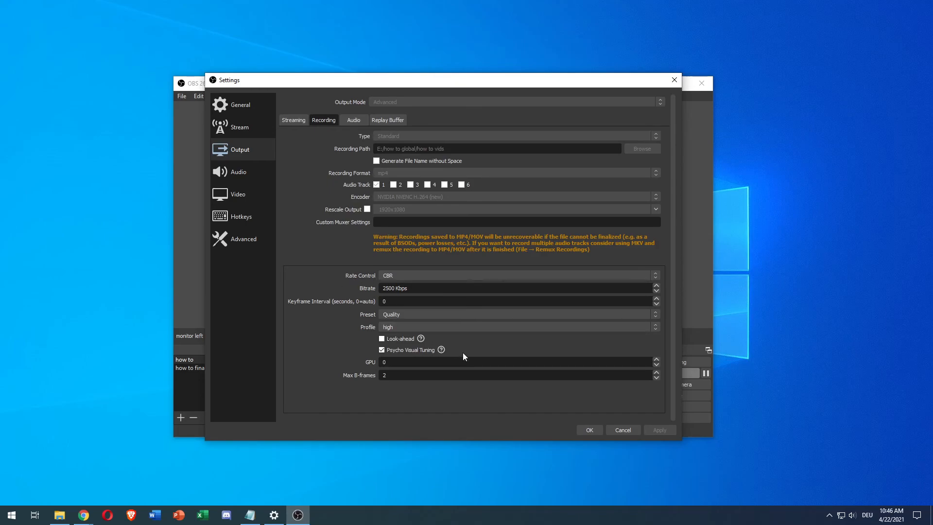
click(588, 430)
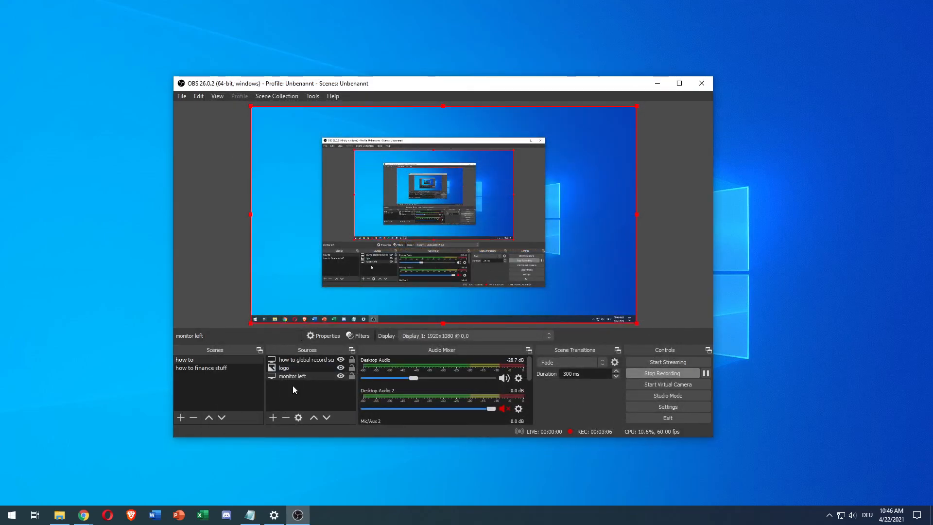
click(311, 389)
drag(359, 84, 361, 85)
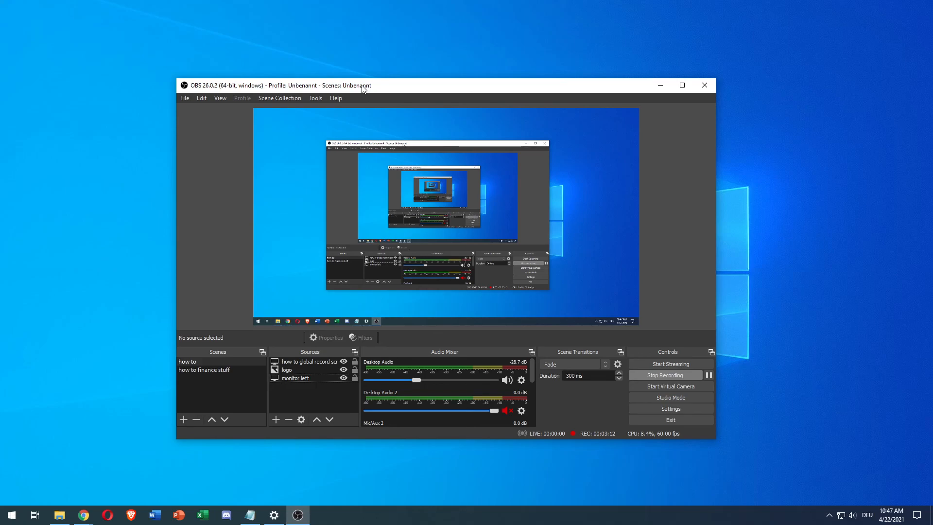
drag(362, 87, 386, 92)
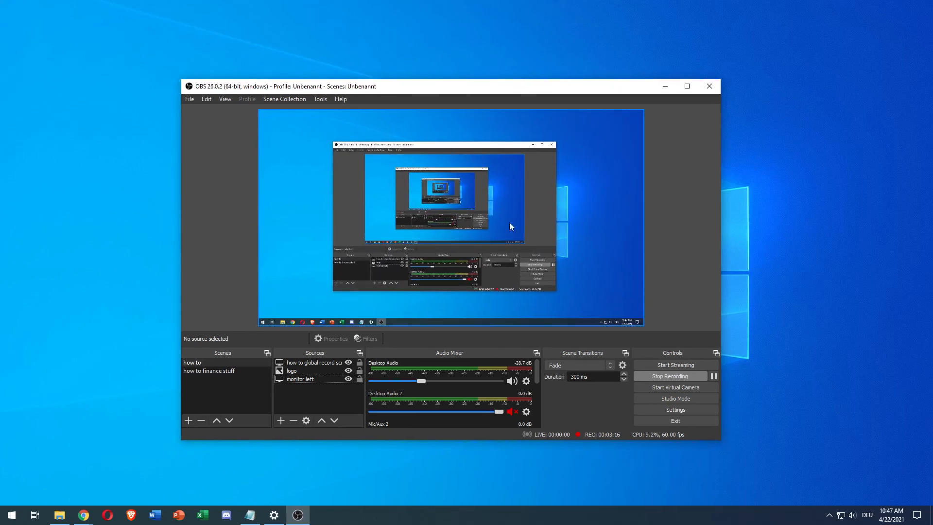